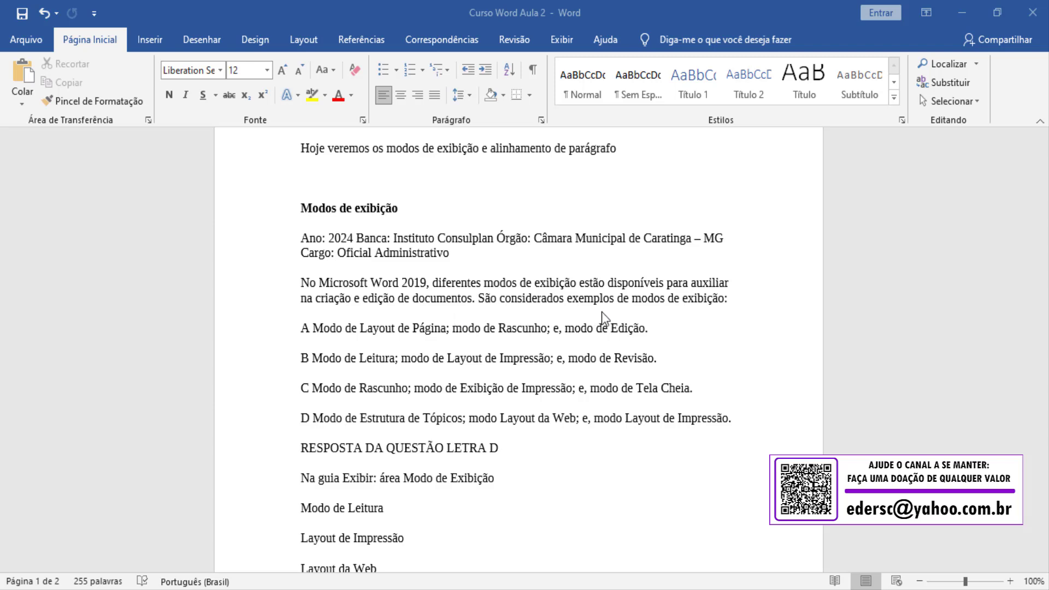
Step: Show the Exibir view-mode options and return to the top of the lesson document
left_click(567, 44)
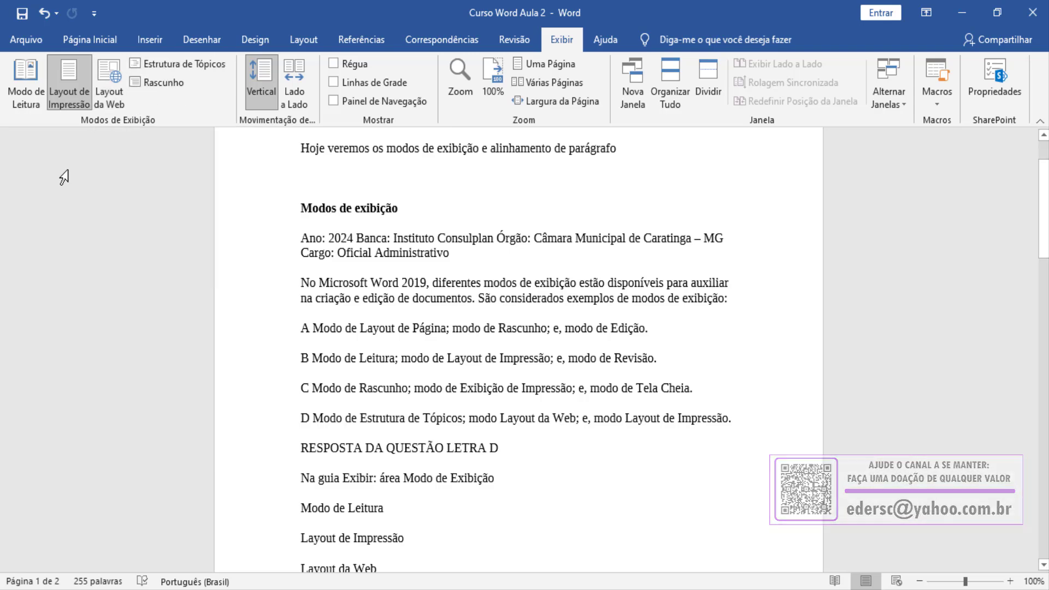
scroll(82, 339, "up", 2)
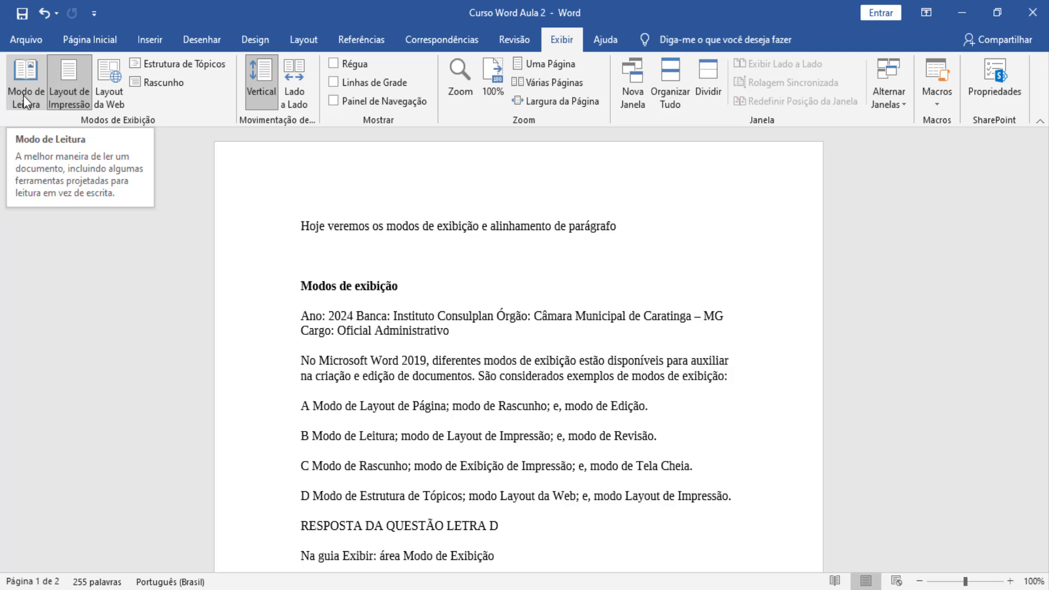
Step: Preview the lesson in Modo de Leitura, exit it, and switch to Layout da Web
left_click(25, 101)
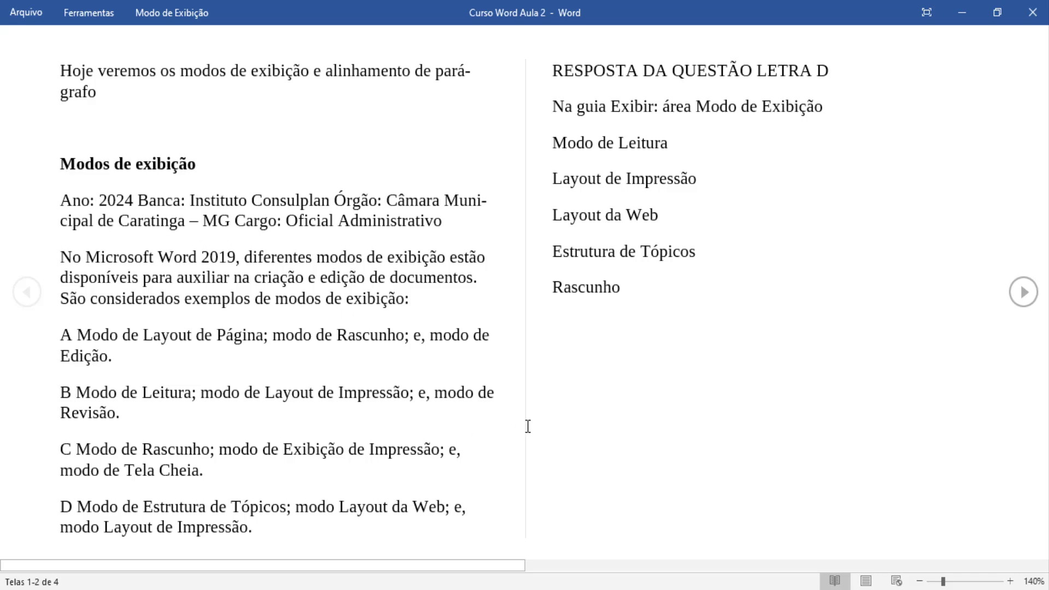
key("Escape")
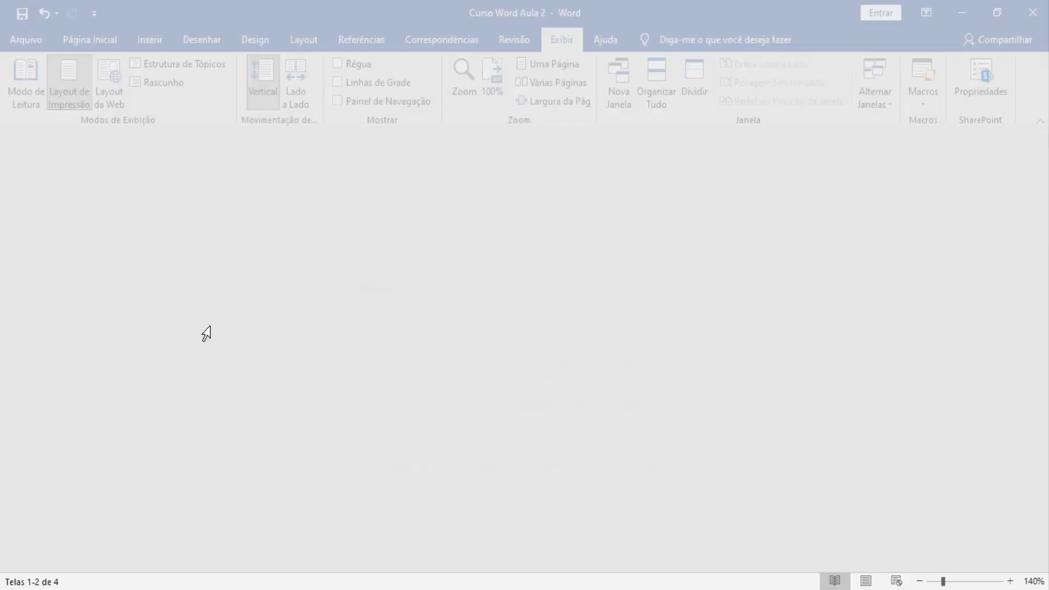
left_click(116, 95)
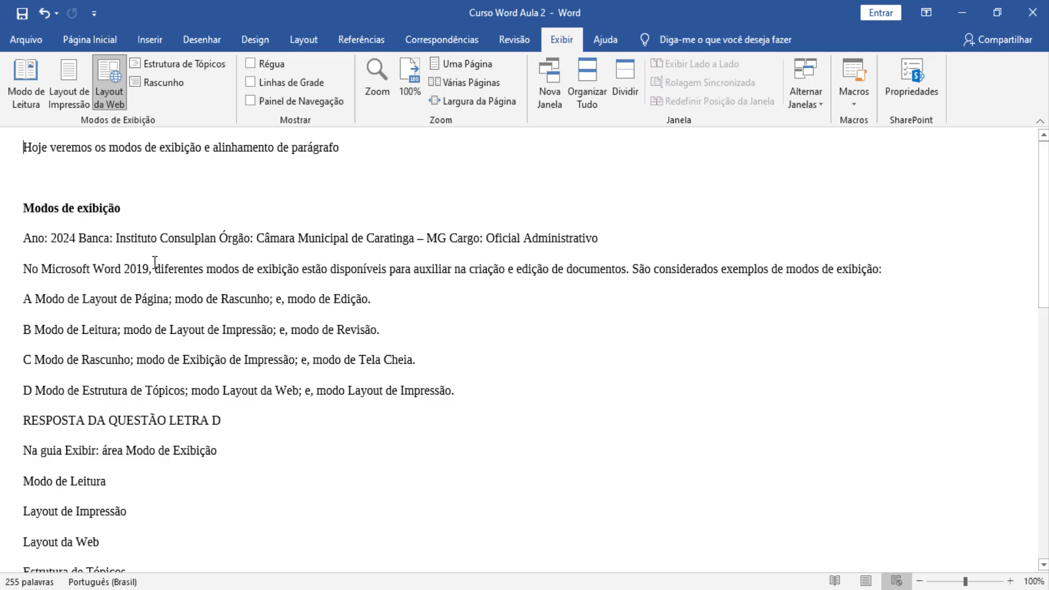
Step: Try Estrutura de Tópicos and Rascunho views, then return to Layout de Impressão
left_click(160, 67)
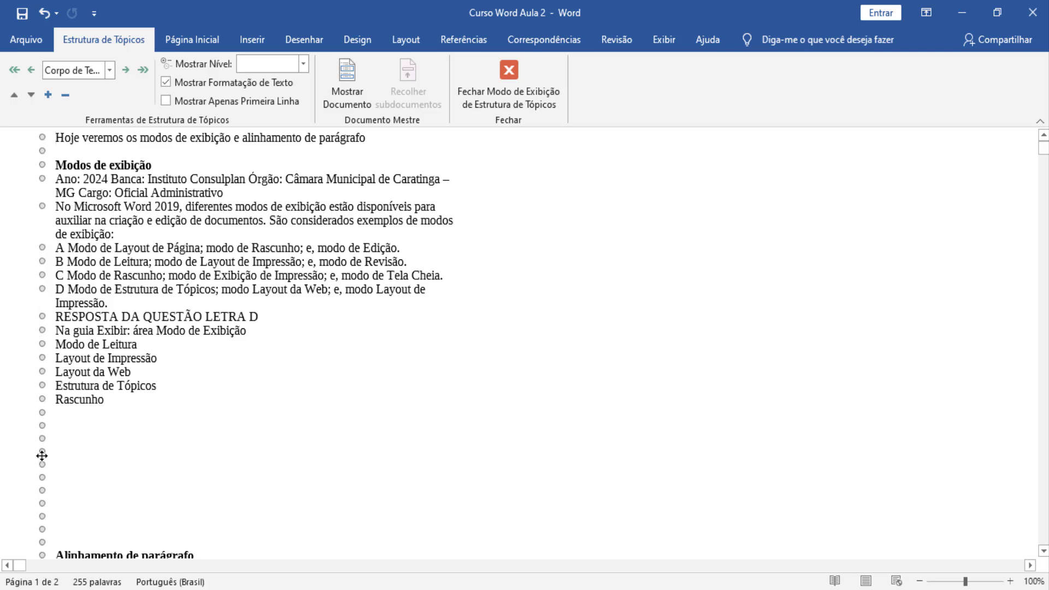
left_click(508, 70)
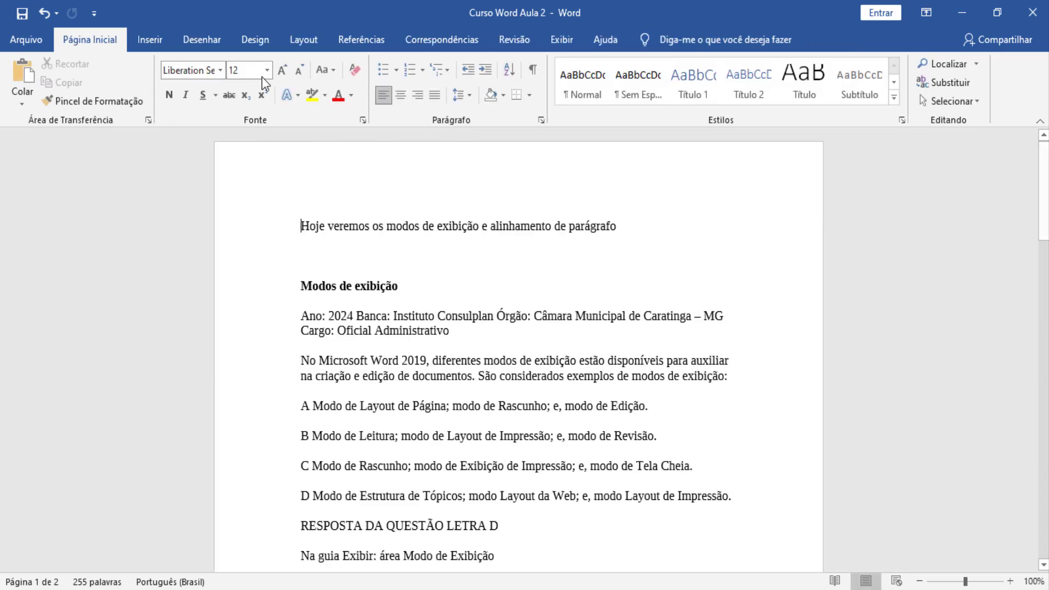
left_click(569, 38)
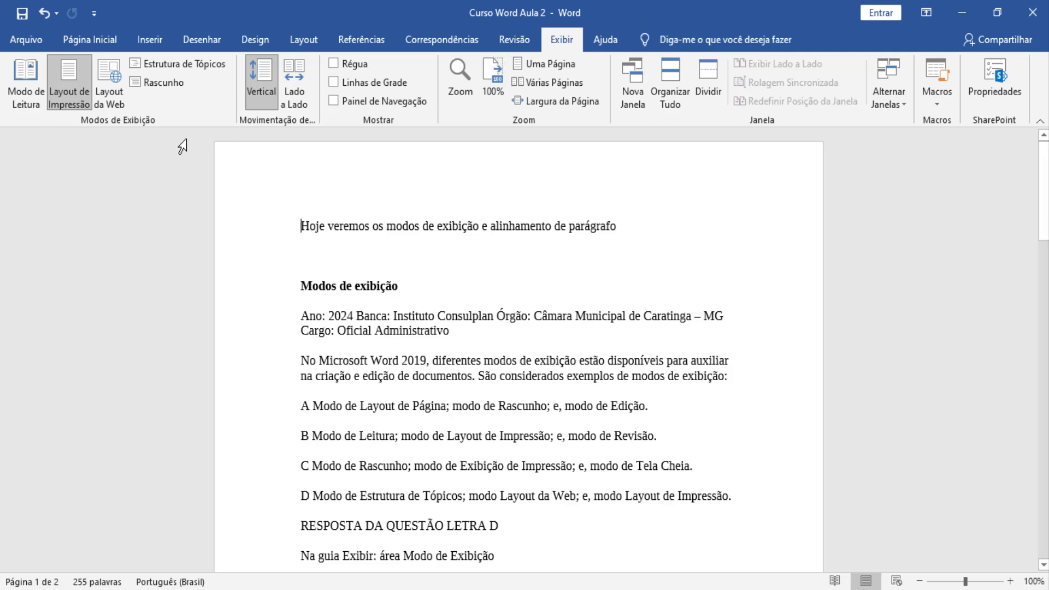
left_click(161, 88)
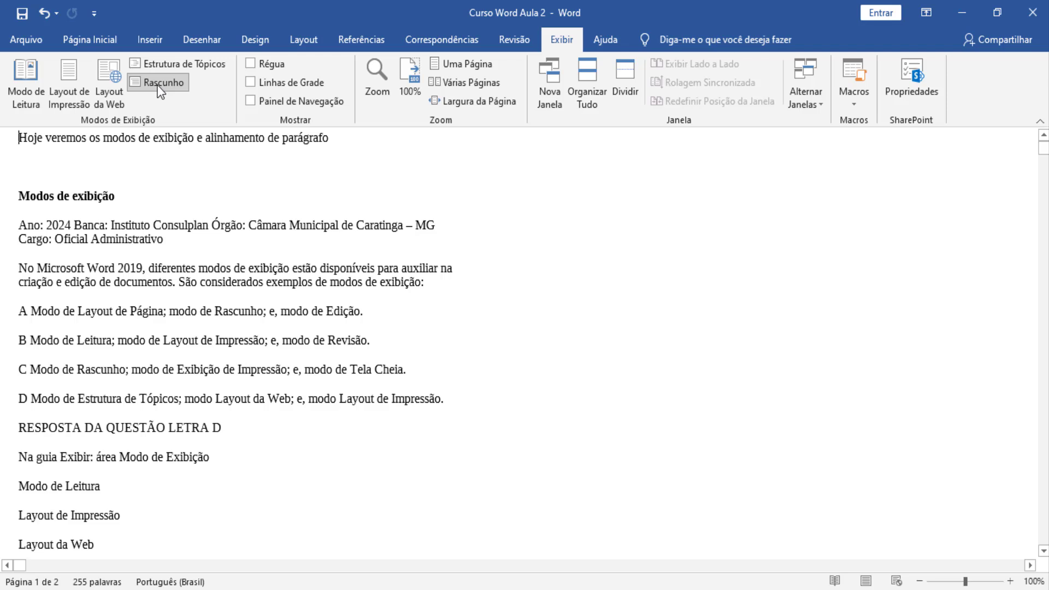
left_click(70, 95)
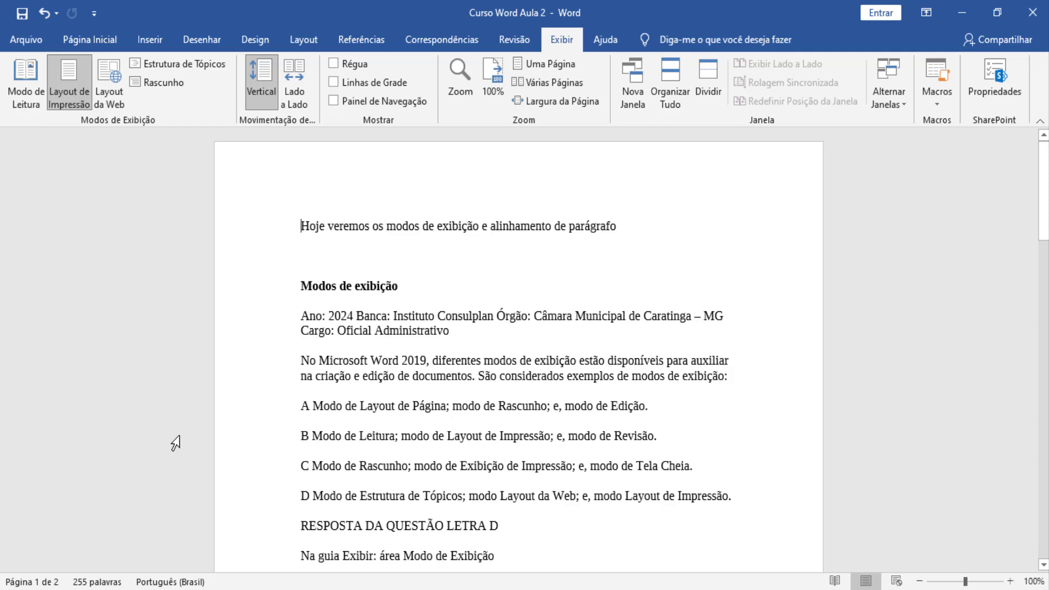
Step: Bring page 2's paragraph-alignment question into view with the Página Inicial tools showing
scroll(176, 443, "down", 3)
scroll(176, 443, "down", 3)
scroll(176, 443, "down", 8)
scroll(175, 443, "down", 5)
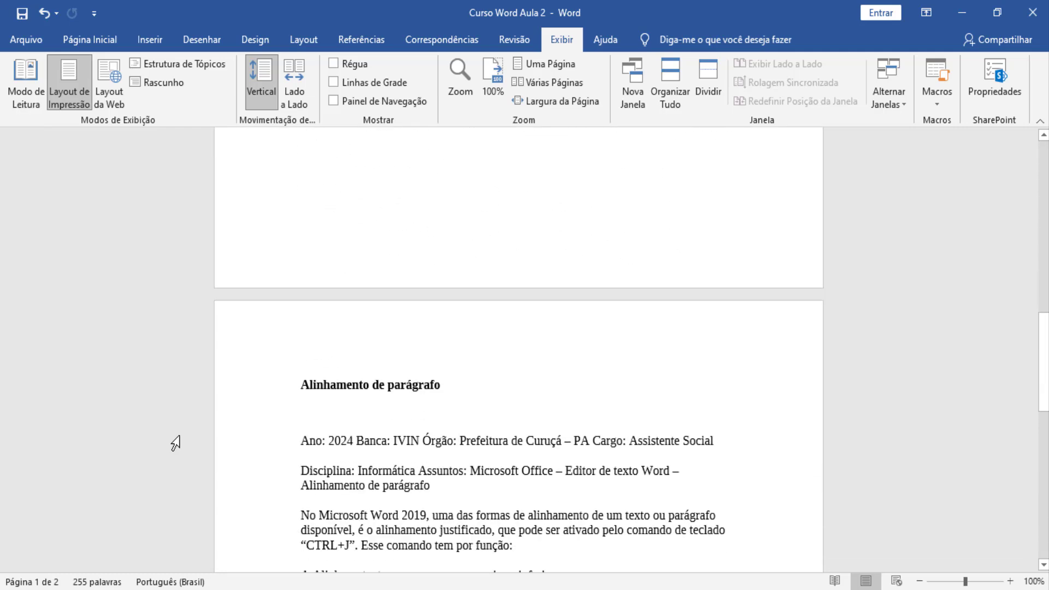
scroll(176, 443, "down", 5)
scroll(175, 443, "down", 1)
scroll(176, 443, "down", 2)
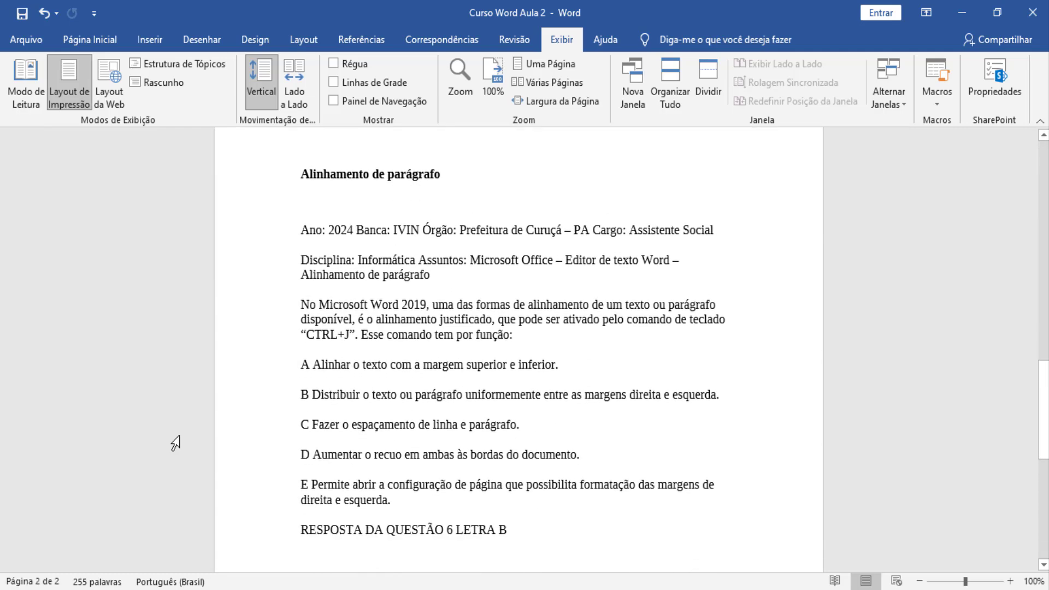
scroll(176, 444, "down", 1)
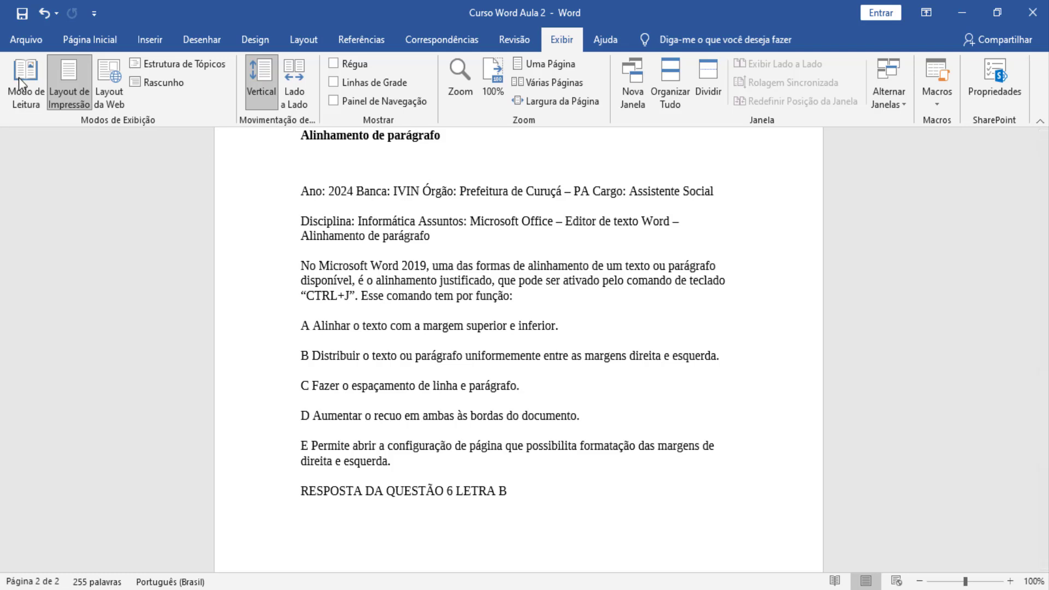
left_click(93, 38)
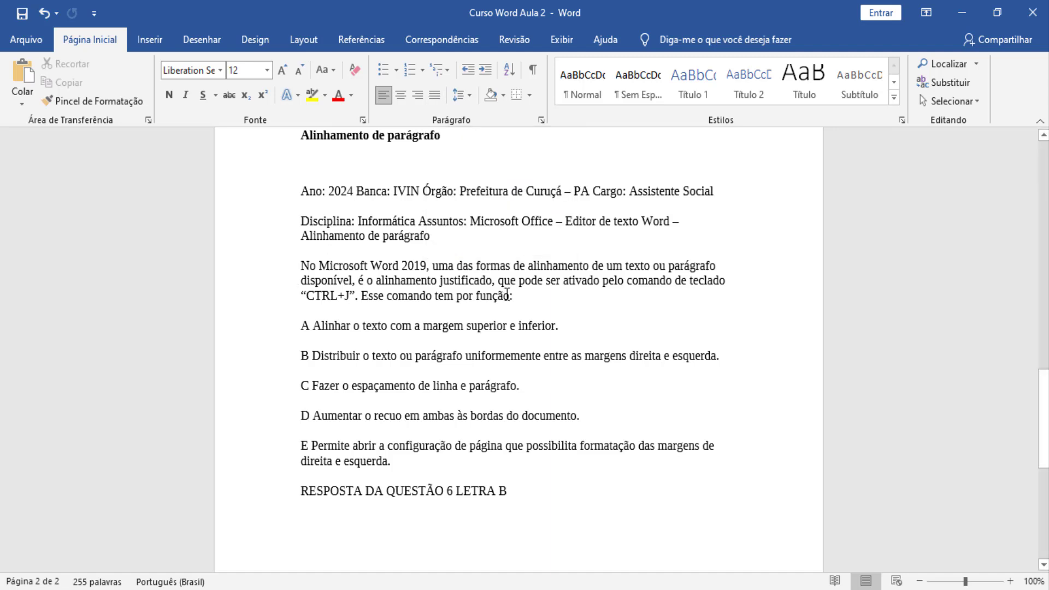
Step: Select the 'No Microsoft Word 2019' paragraph and try centred, right, then justified alignment
left_click_drag(513, 296, 291, 262)
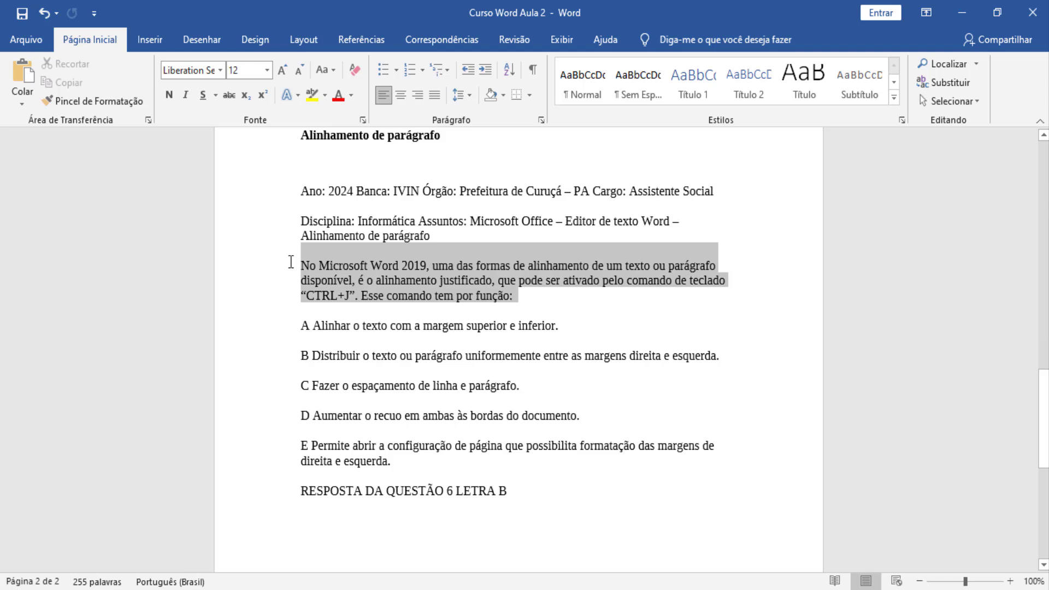
left_click_drag(291, 262, 290, 265)
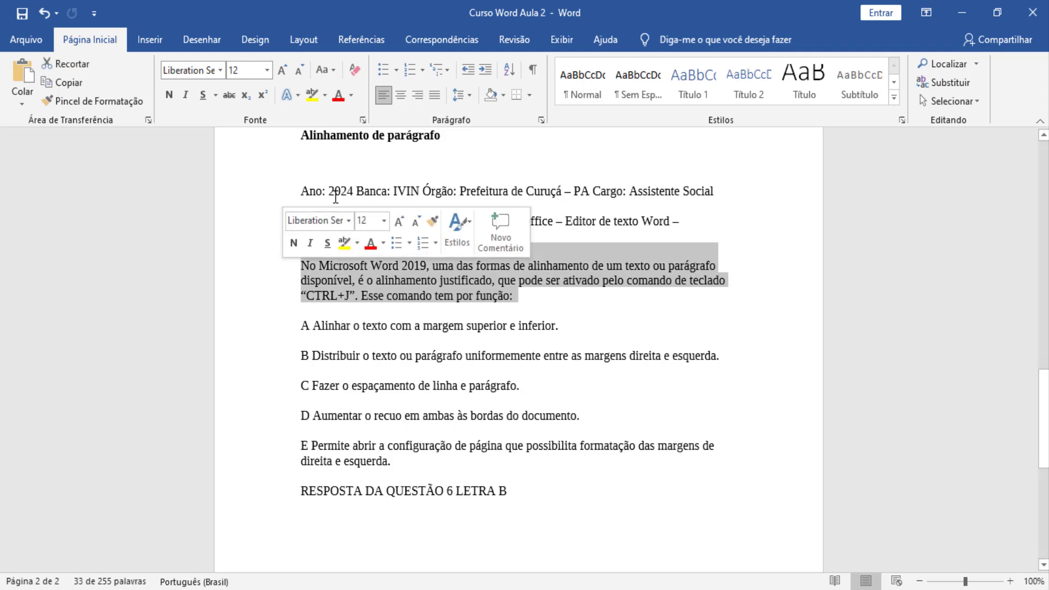
left_click(402, 103)
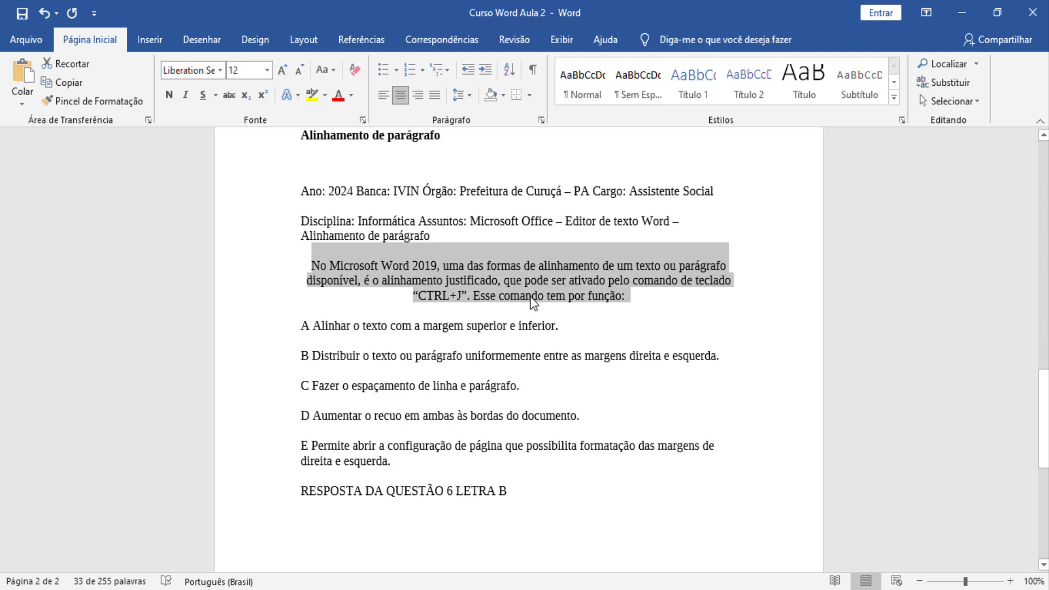
left_click(419, 96)
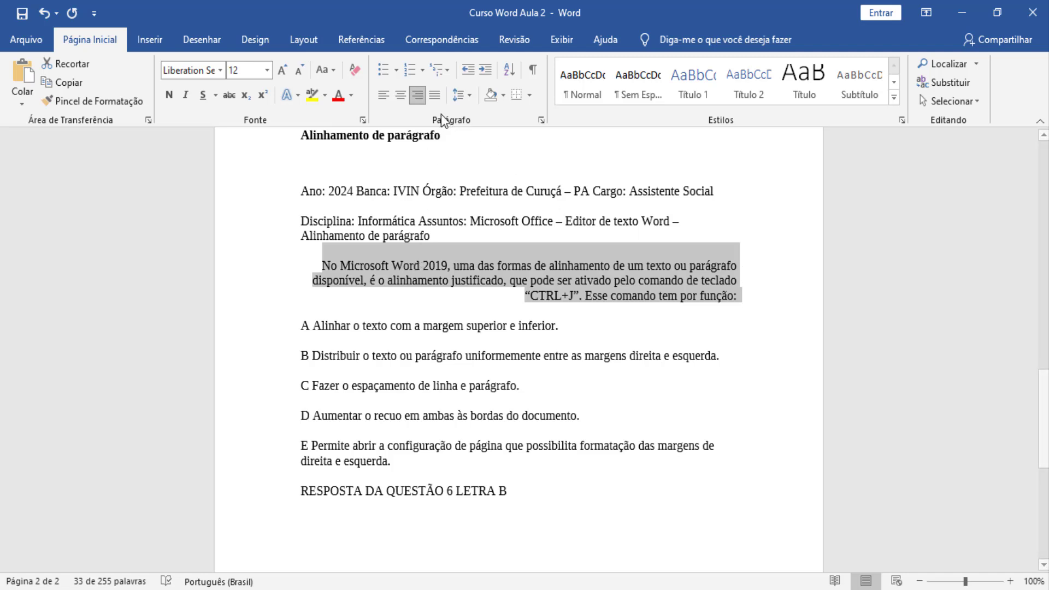
left_click(434, 96)
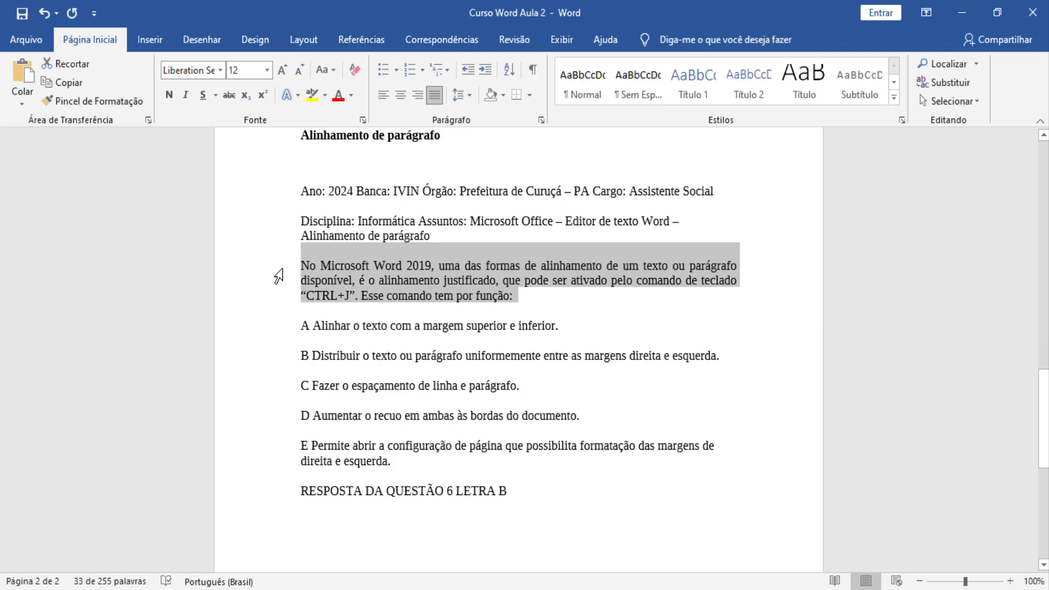